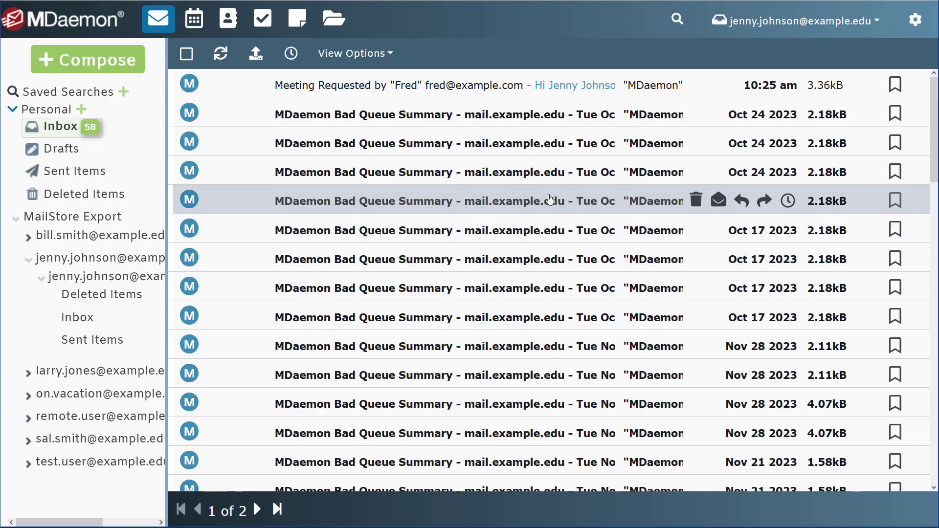
In Folders settings, start a new folder named 'Appointments' with folder type Calendar
click(916, 20)
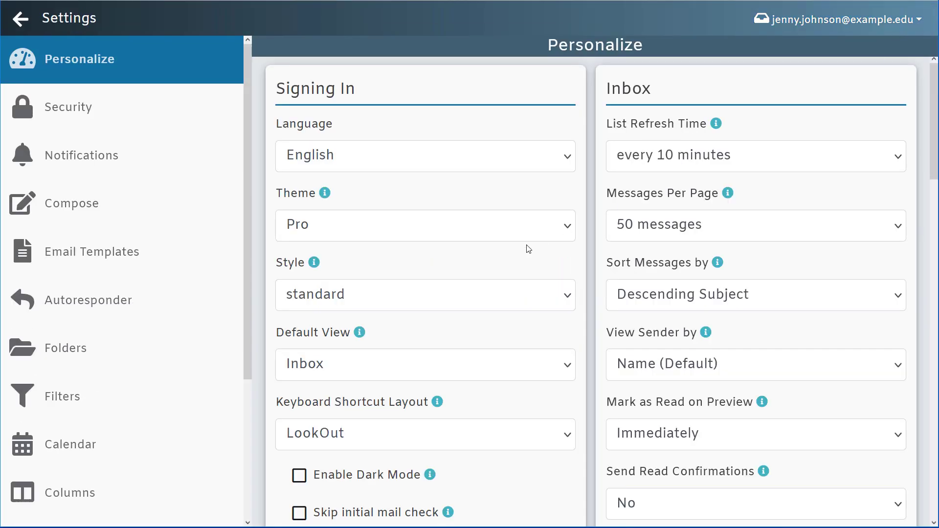
click(91, 357)
drag(935, 176, 906, 292)
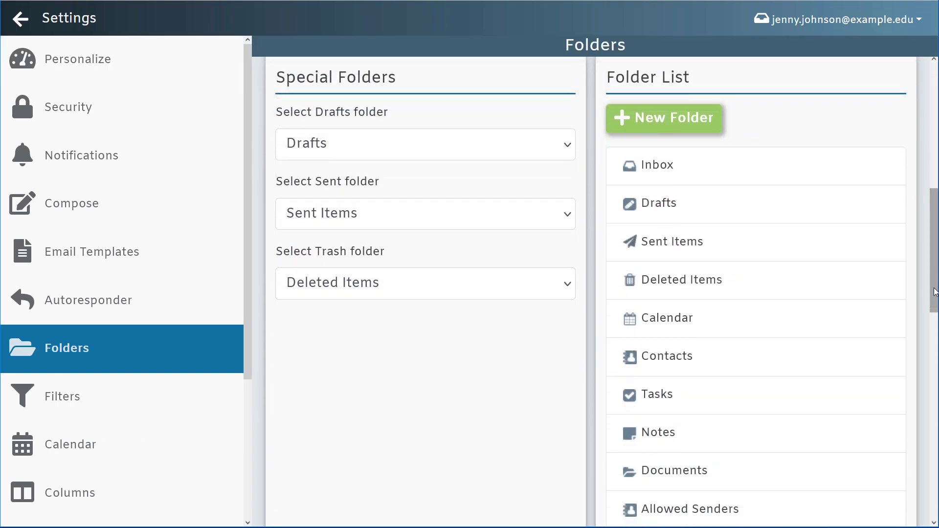
click(661, 124)
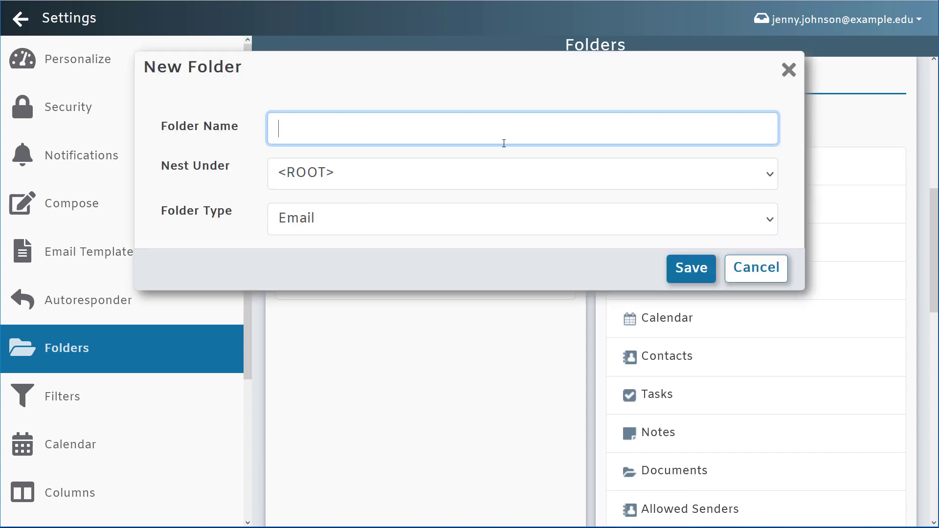
text(Appointments)
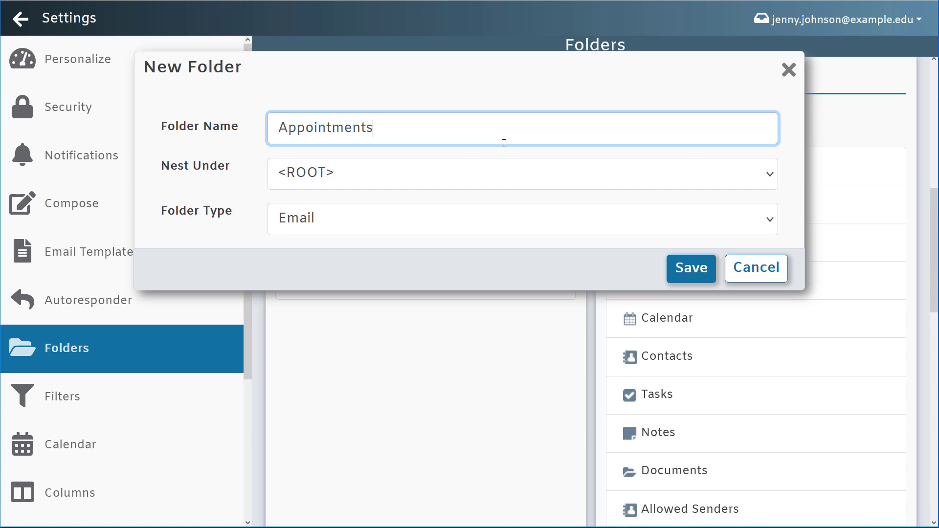
click(459, 220)
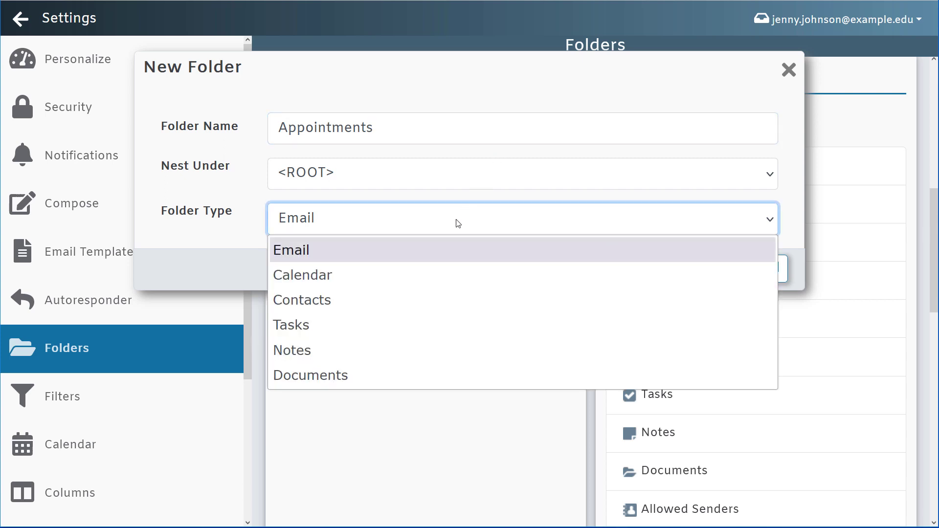
click(315, 277)
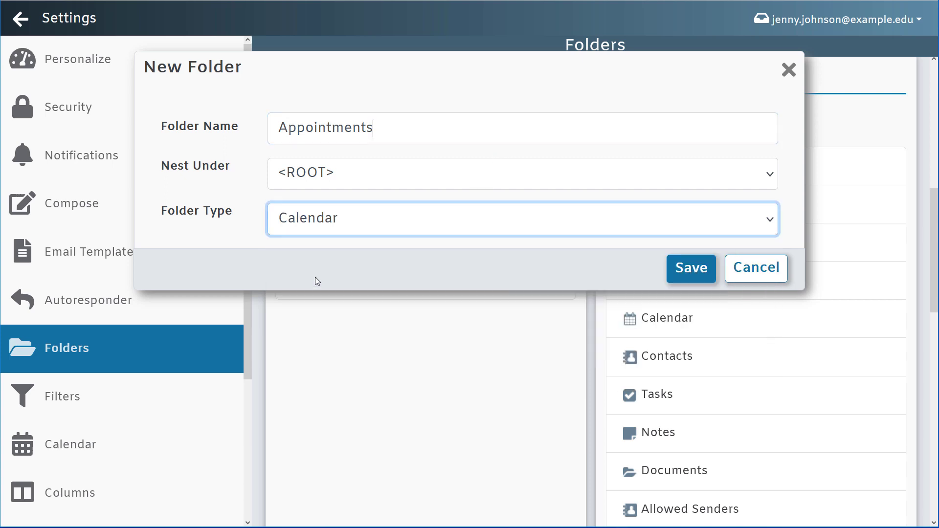
Save the Appointments calendar folder and bring up its Folder Actions
click(689, 276)
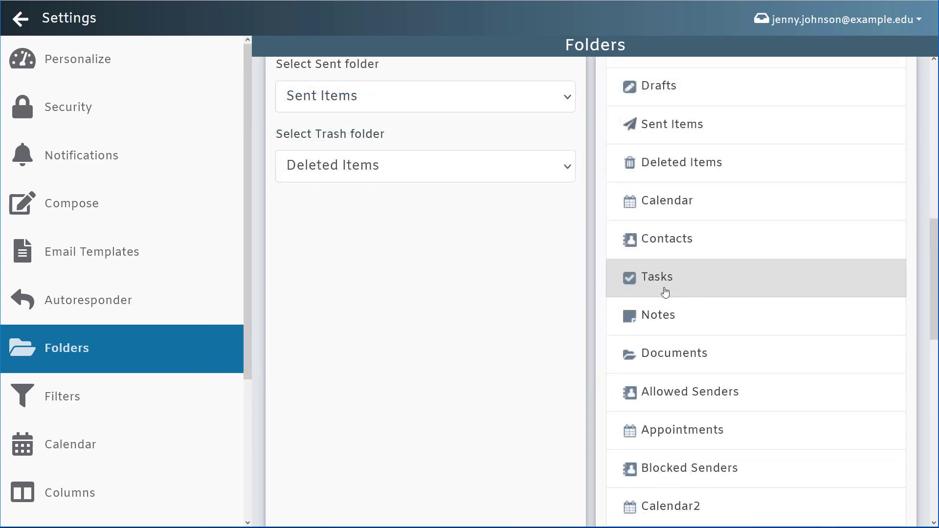
click(682, 435)
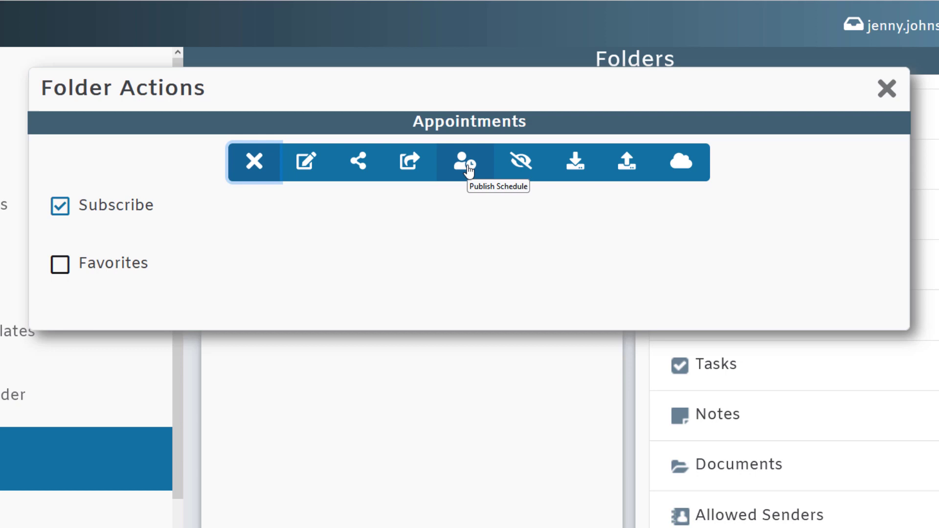
Start publishing the Appointments schedule and enter 'Meeting Room 2' as the default location
click(469, 168)
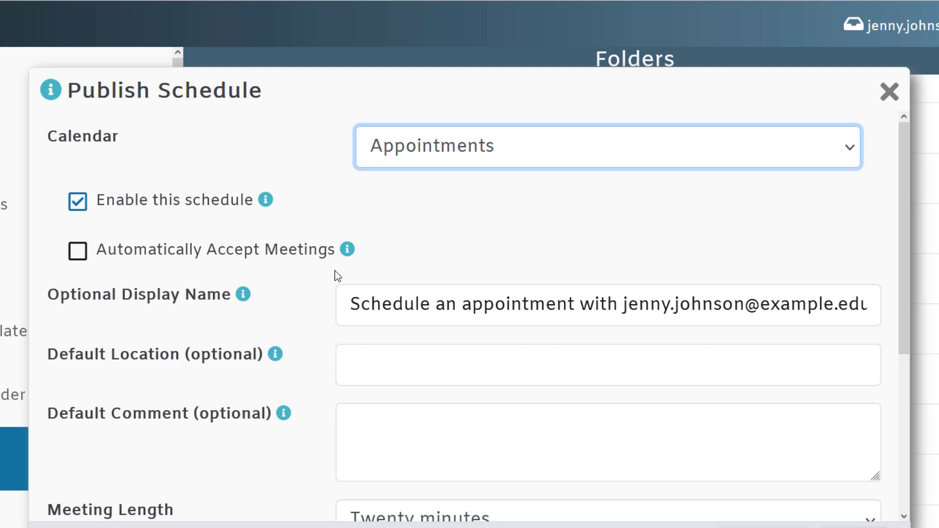
click(347, 250)
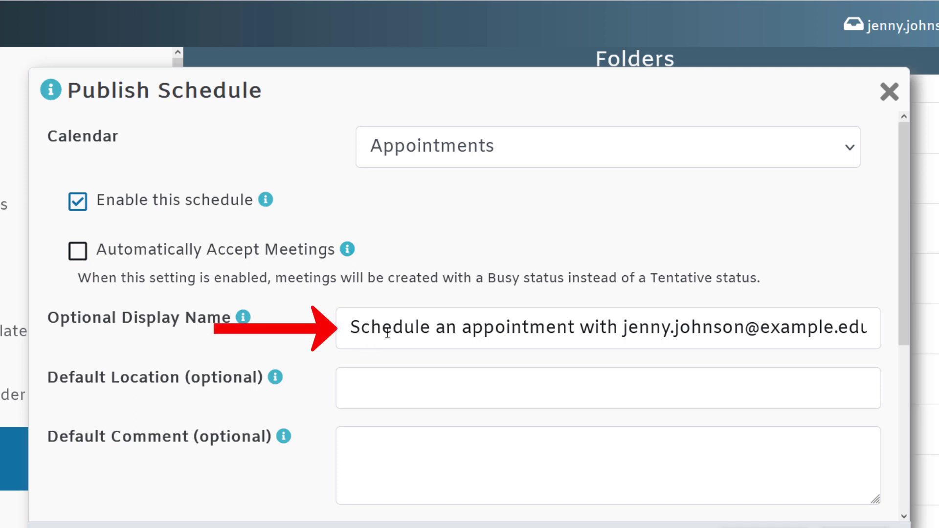
scroll(698, 347, down, 3)
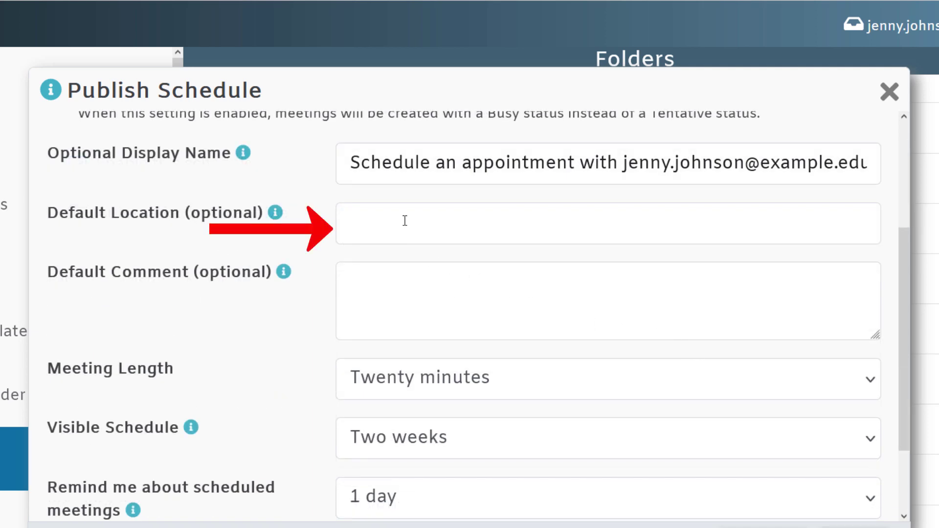
click(405, 221)
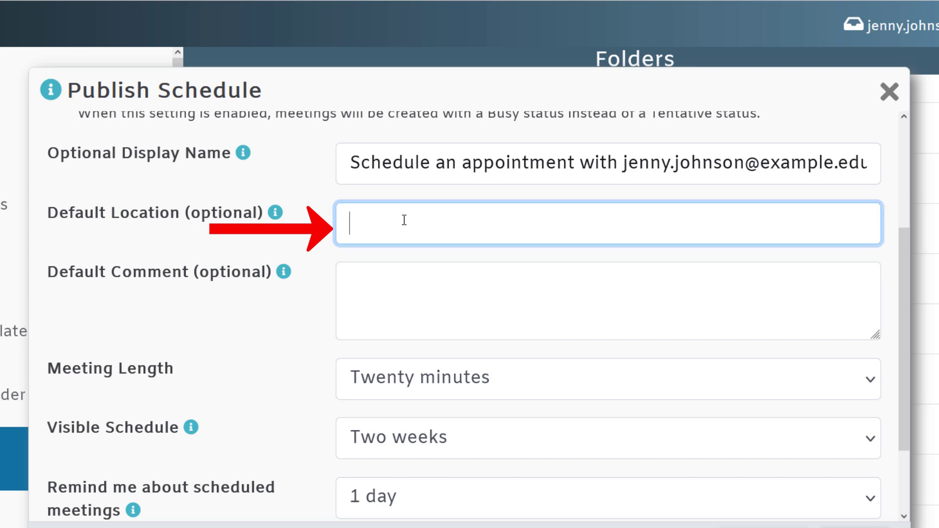
text(Meeting Room 2)
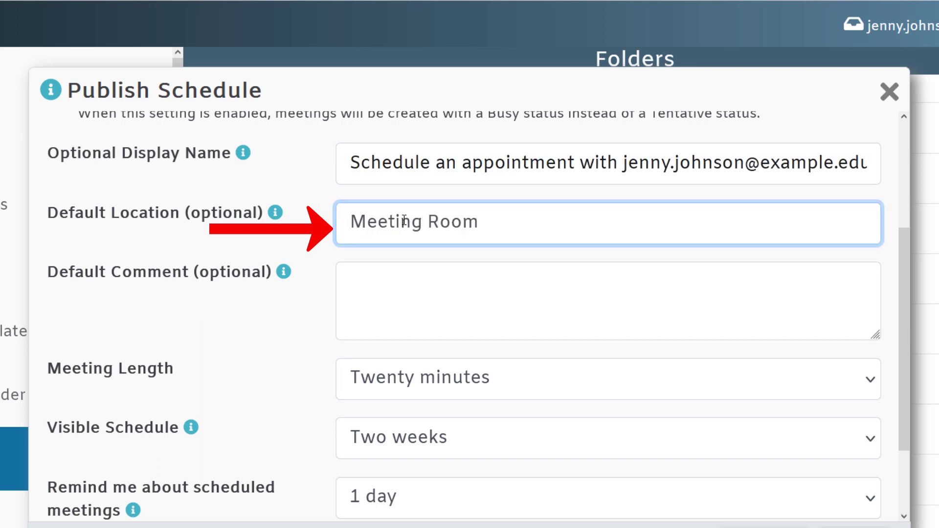
key(Tab)
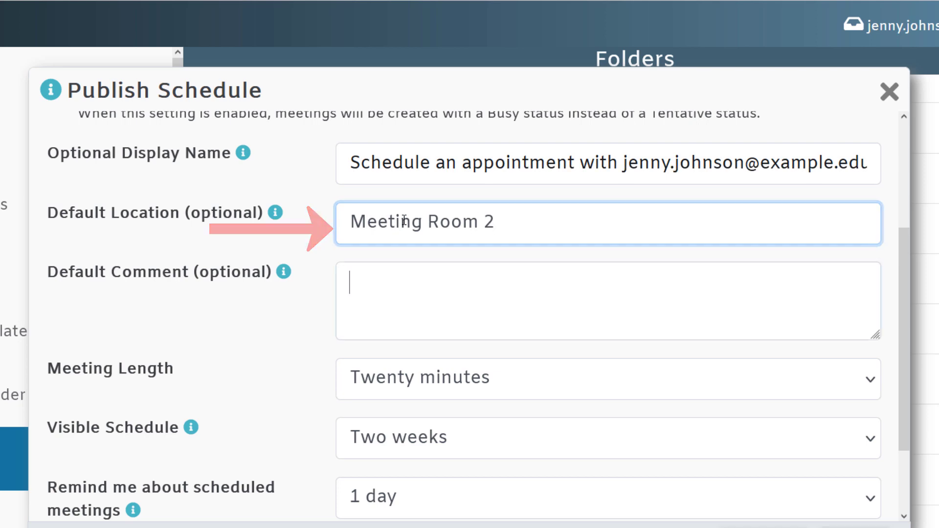
Add the comment 'Add your comments here.' and set 30-minute meetings, four-week view, 5-hour reminder
text(Add your comments here.)
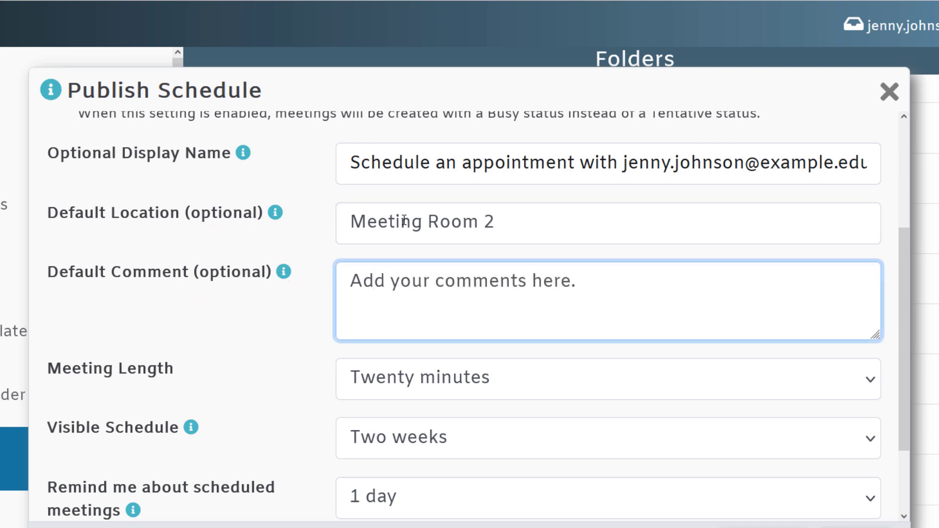
scroll(404, 220, down, 2)
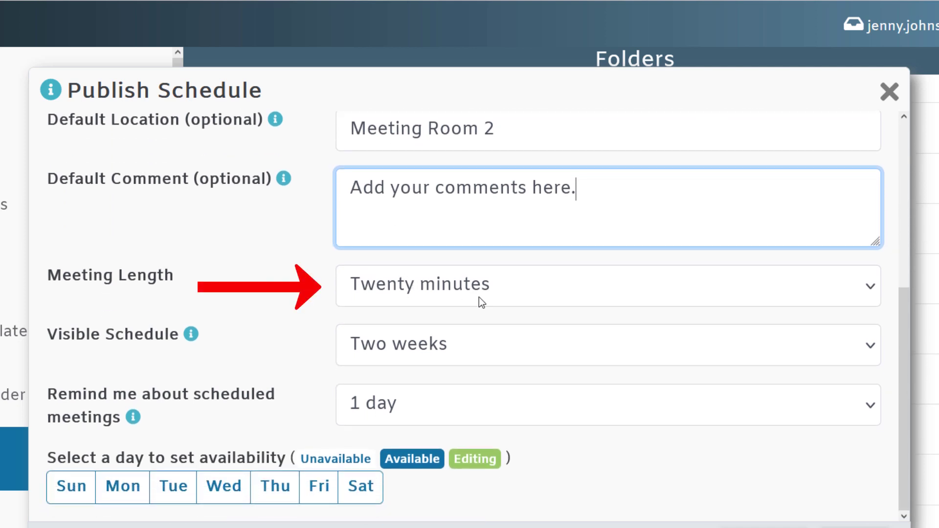
click(481, 301)
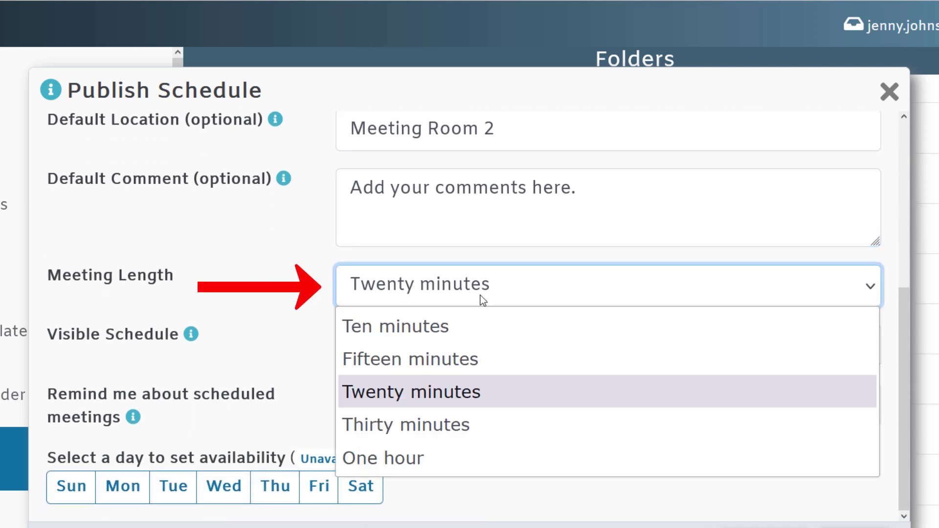
click(416, 427)
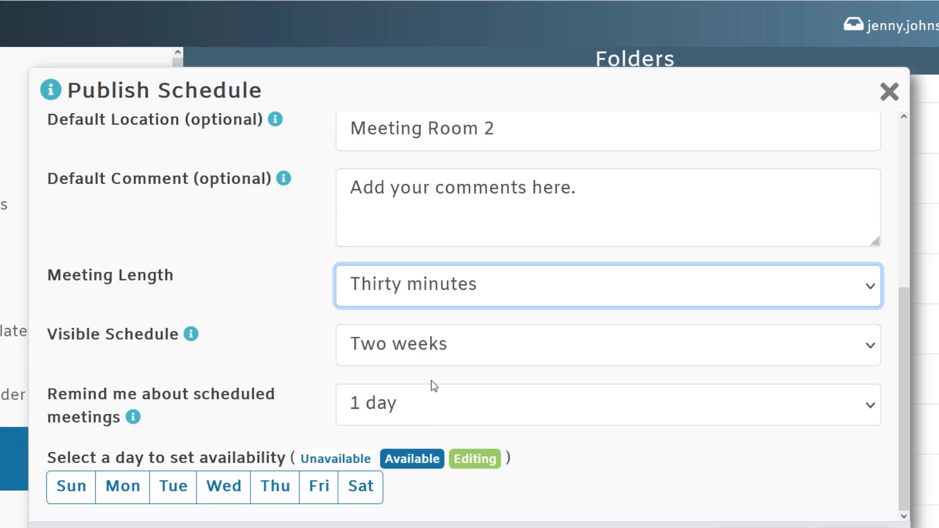
click(442, 360)
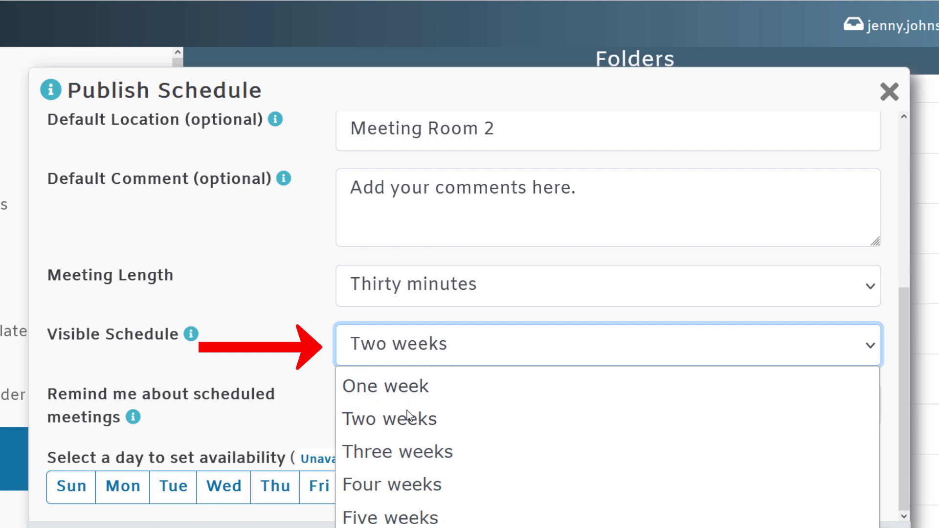
click(401, 487)
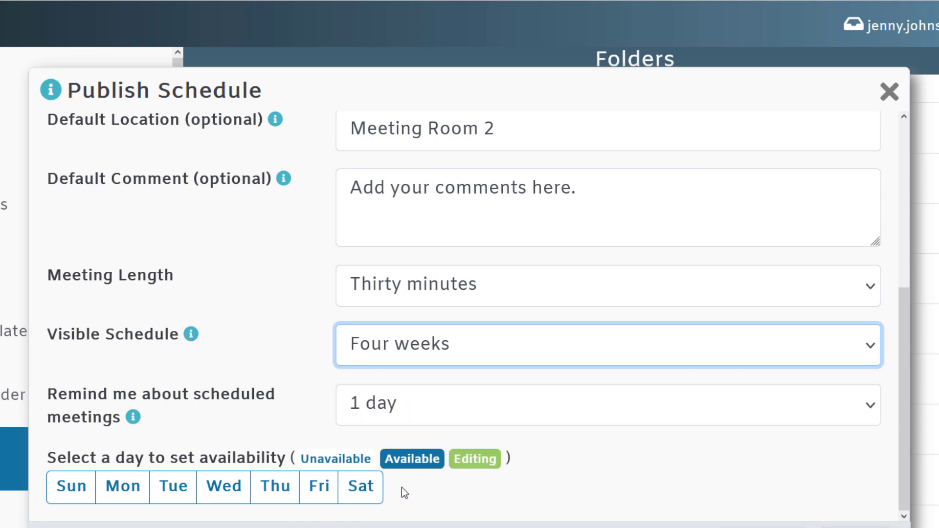
click(491, 409)
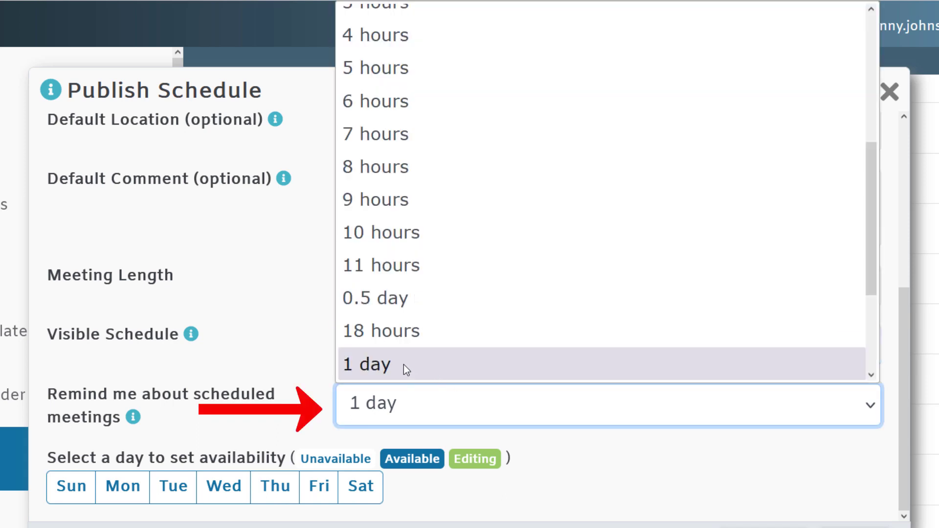
click(412, 74)
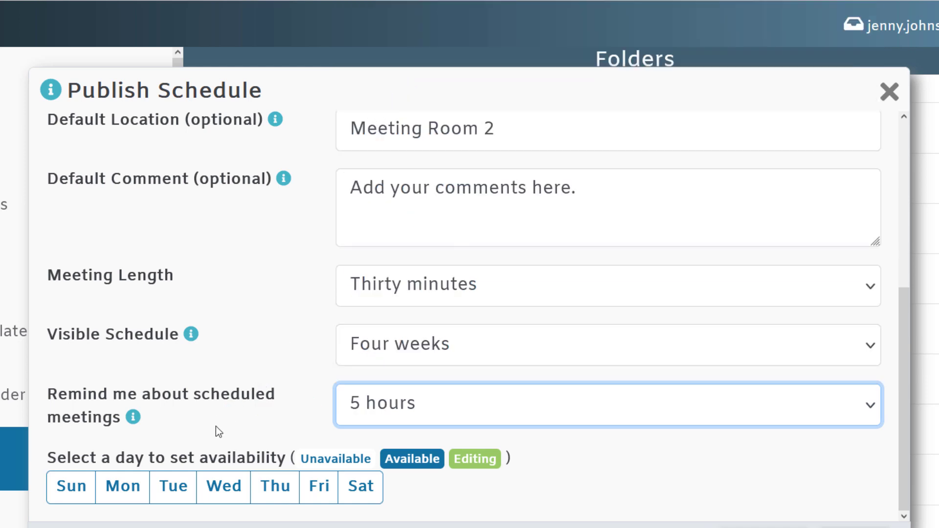
Add Monday availability slots 8:00 AM–12:00 PM and 3:00–5:30 PM
click(116, 492)
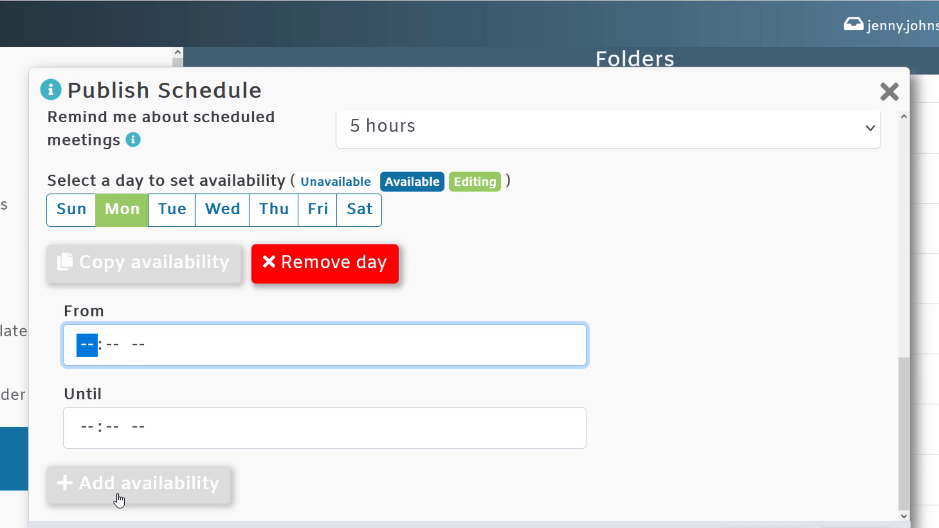
text(0800)
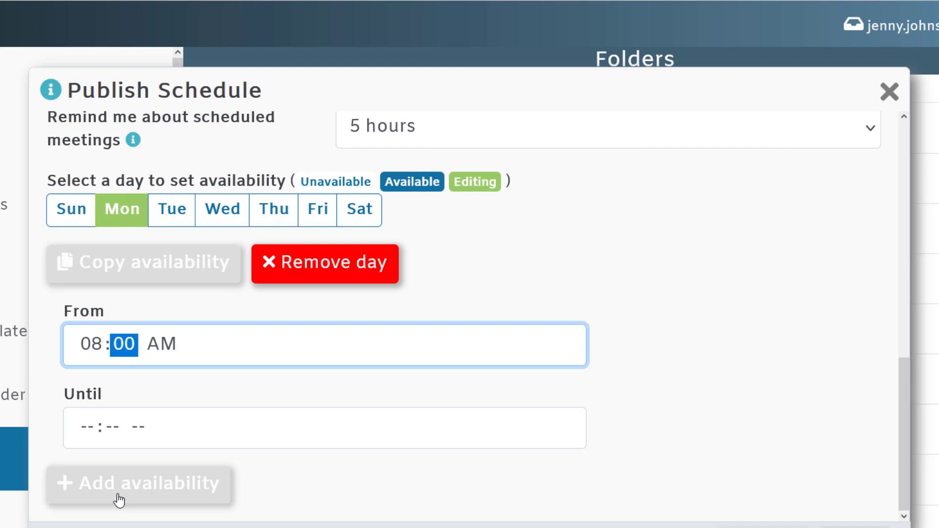
key(Tab)
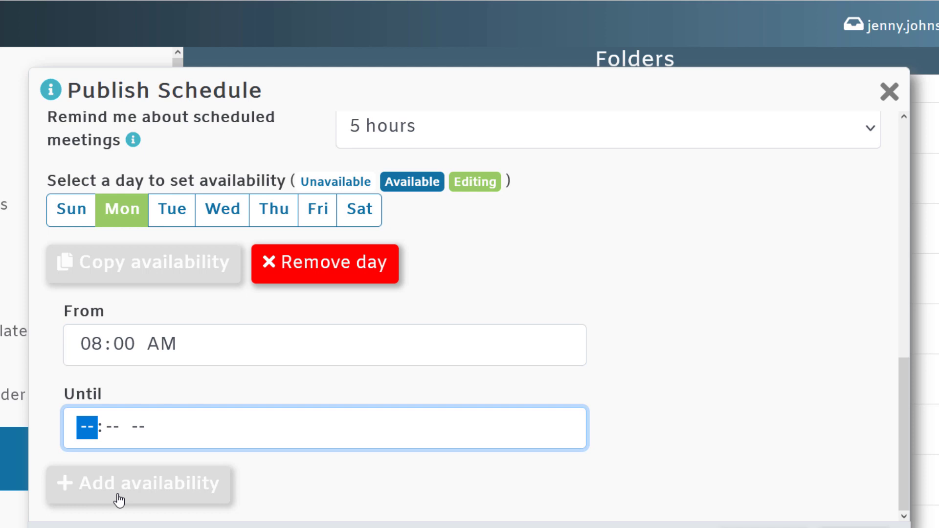
text(1200)
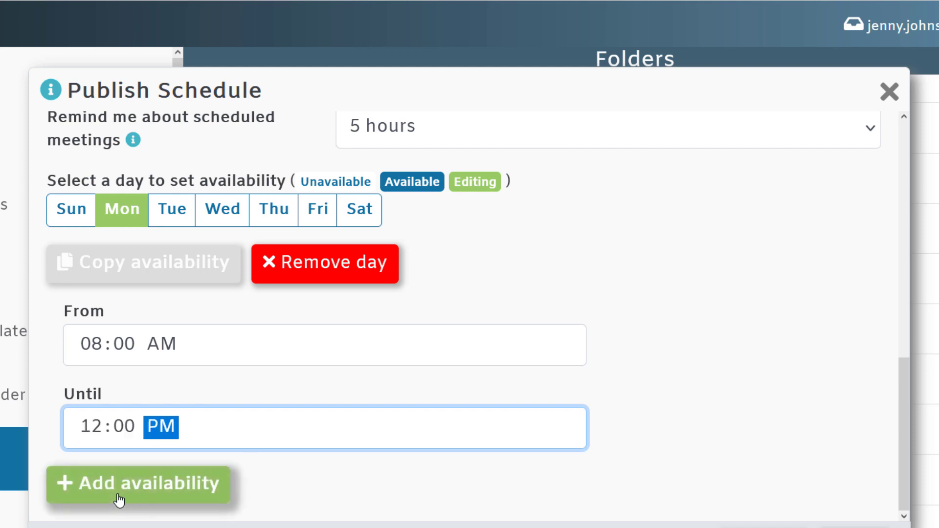
click(120, 497)
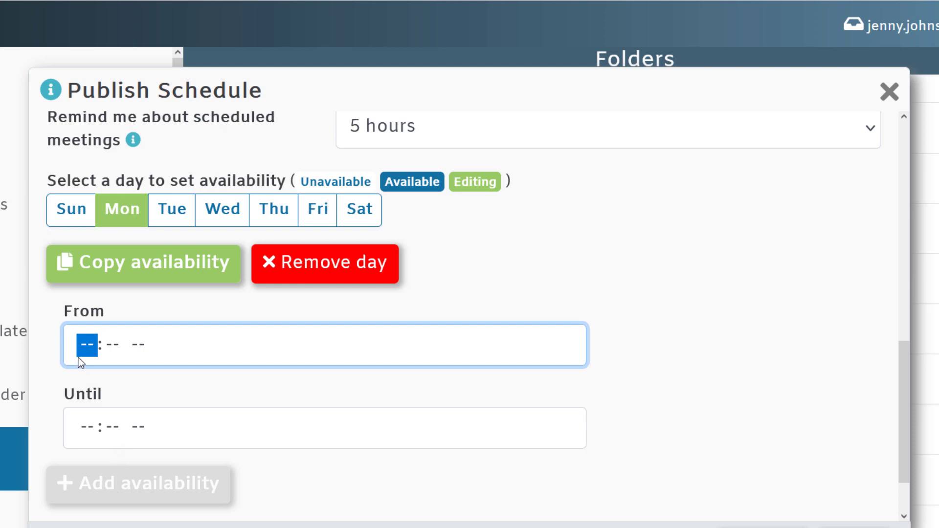
text(300)
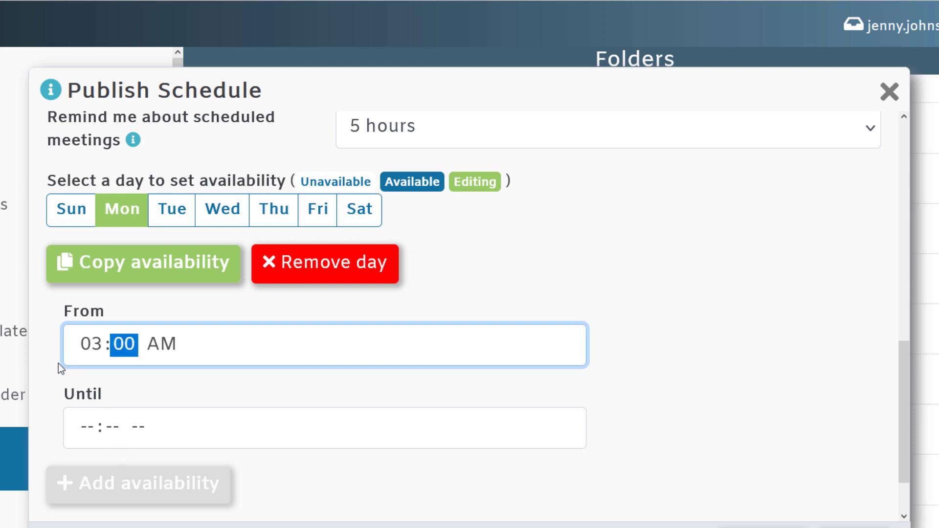
text(p)
key(Tab)
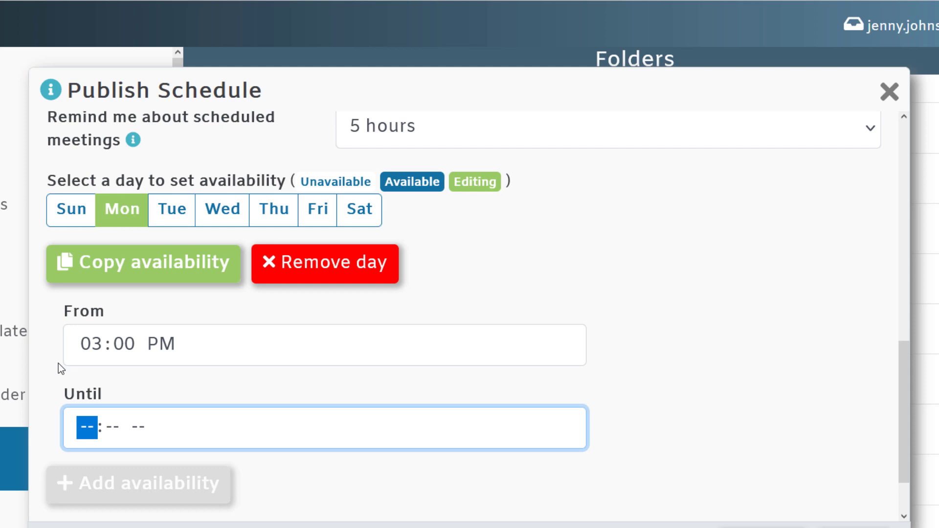
text(530p)
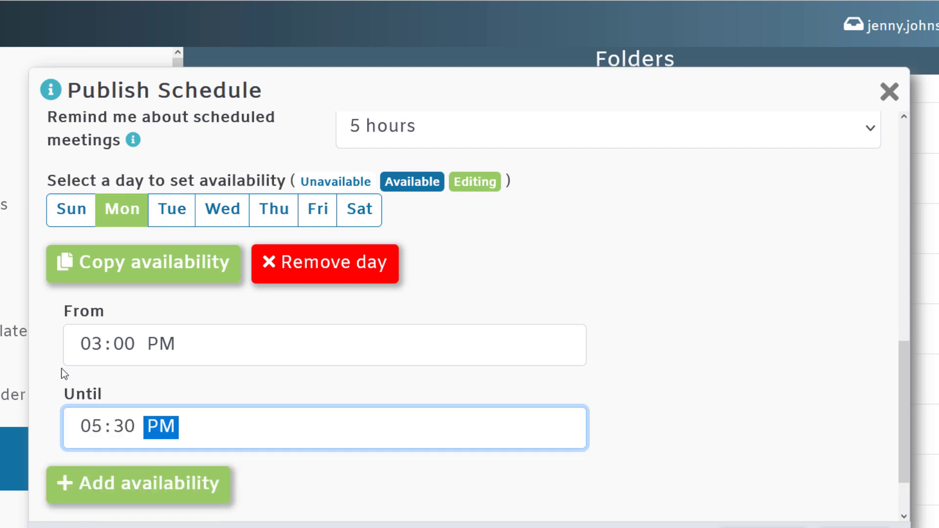
click(130, 499)
Add Tuesday availability from 1:00 PM to 5:00 PM
scroll(131, 491, down, 3)
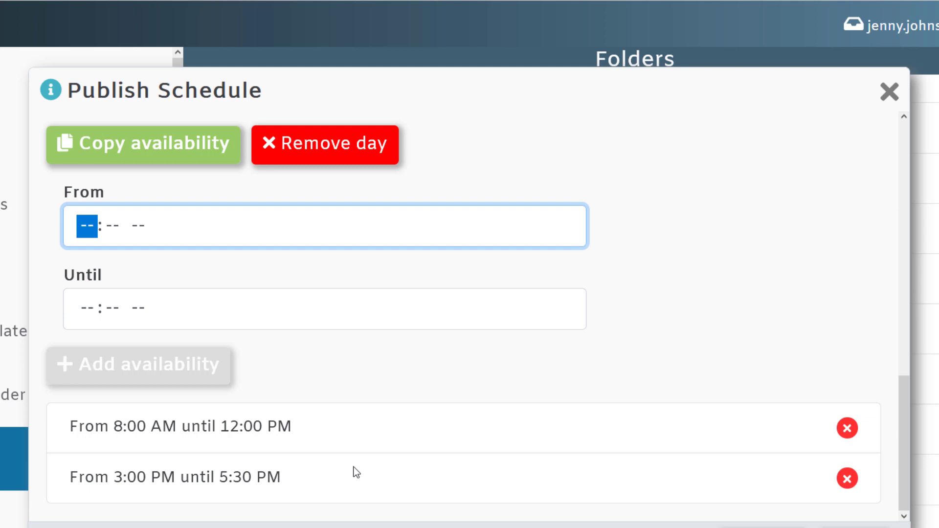
scroll(356, 473, up, 8)
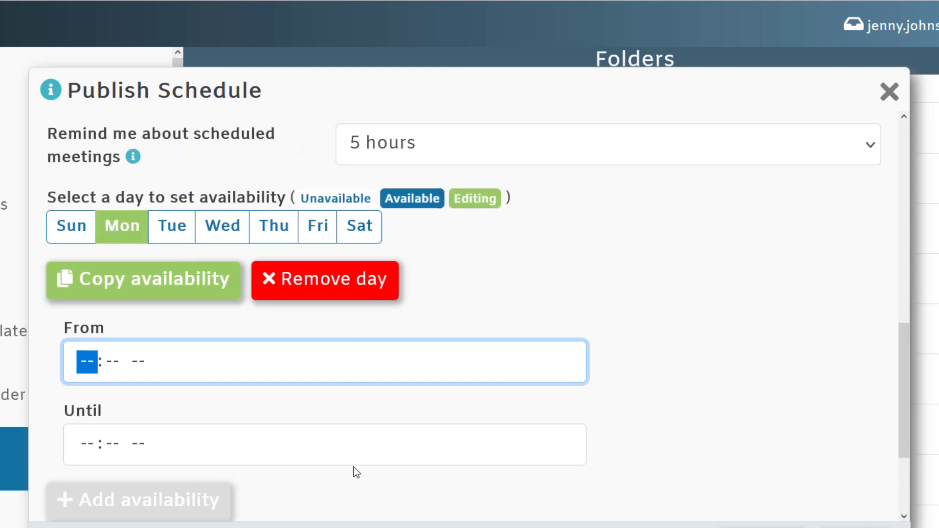
scroll(354, 473, down, 5)
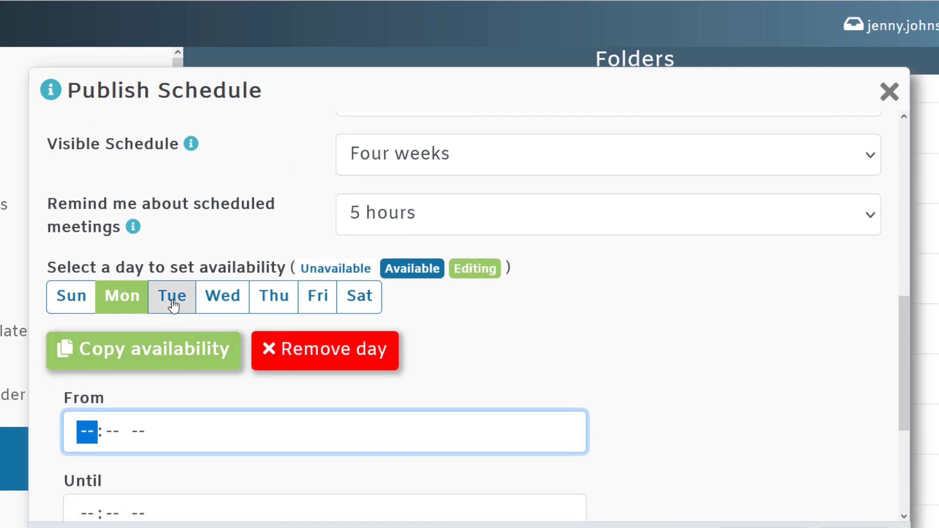
click(173, 306)
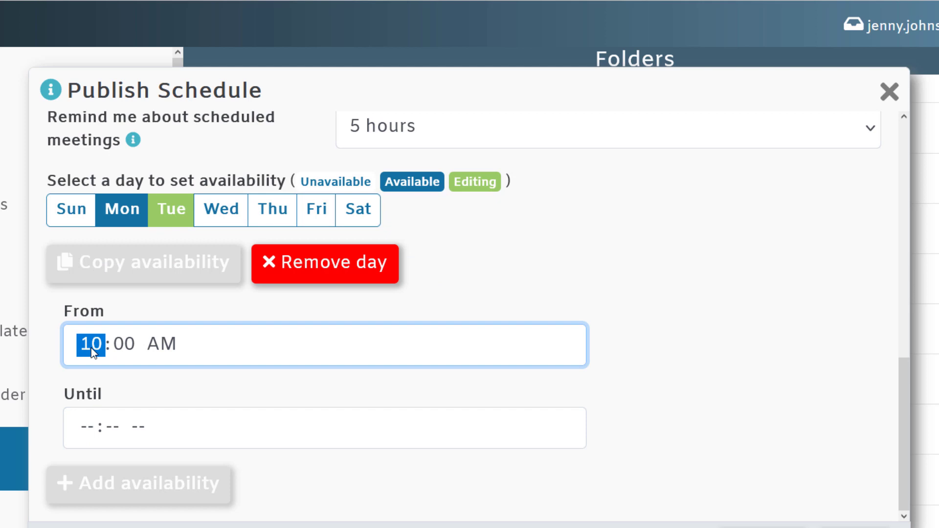
text(01)
key(Tab)
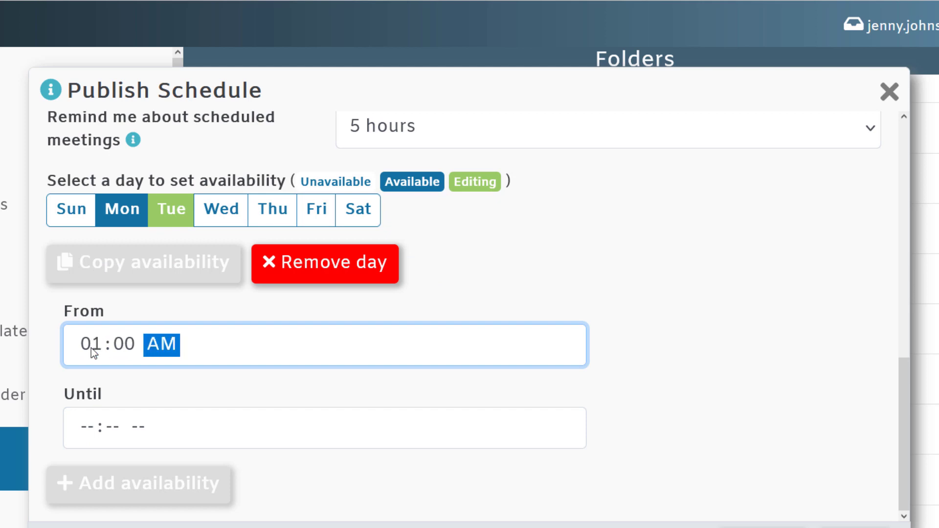
text(p)
key(Tab)
text(0500p)
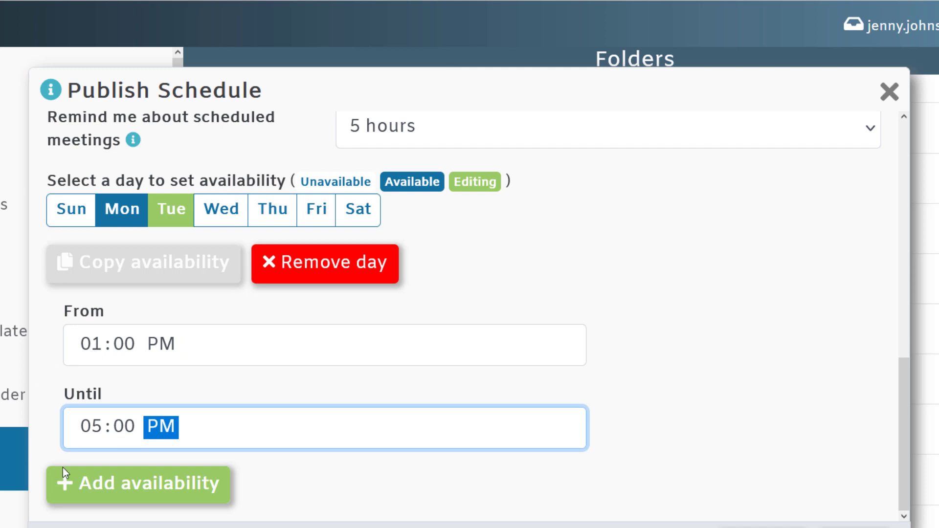
click(122, 496)
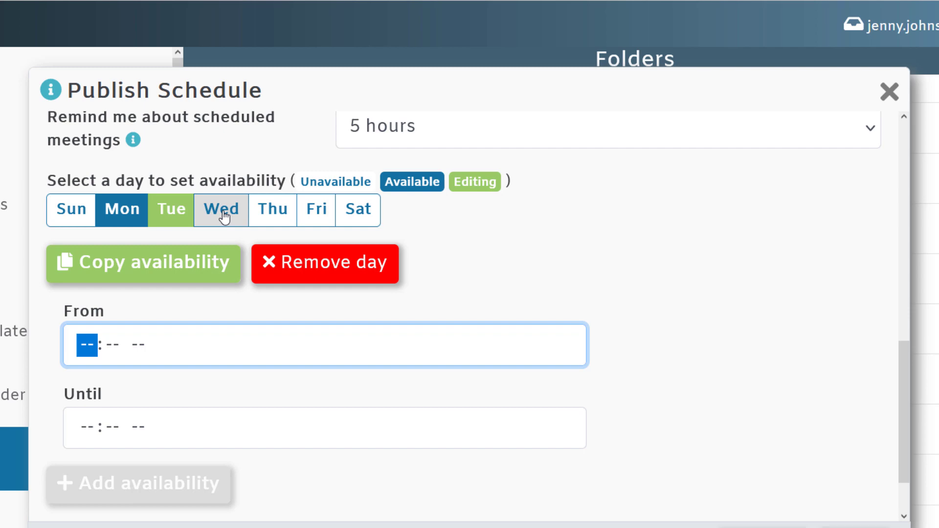
scroll(203, 485, down, 1)
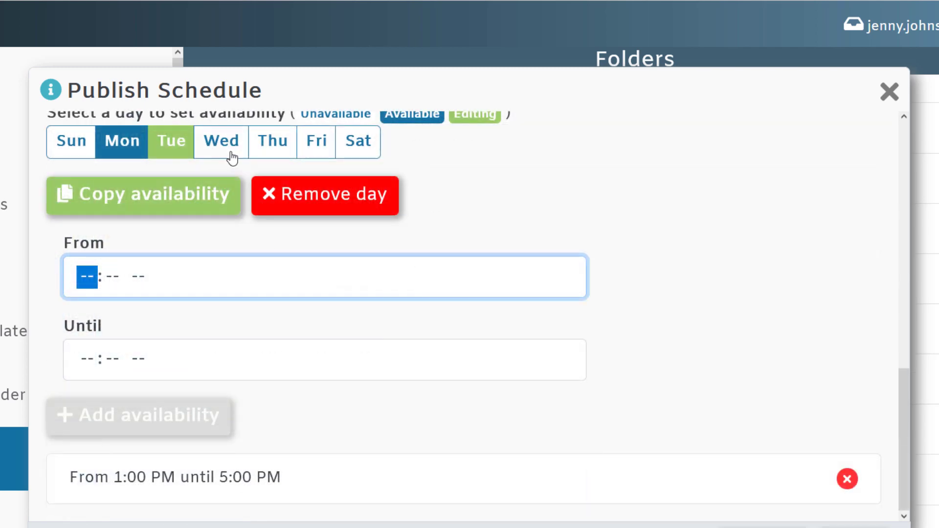
Add Wednesday 11:00 AM–5:00 PM and Thursday 9:00 AM–4:30 PM availability
click(232, 157)
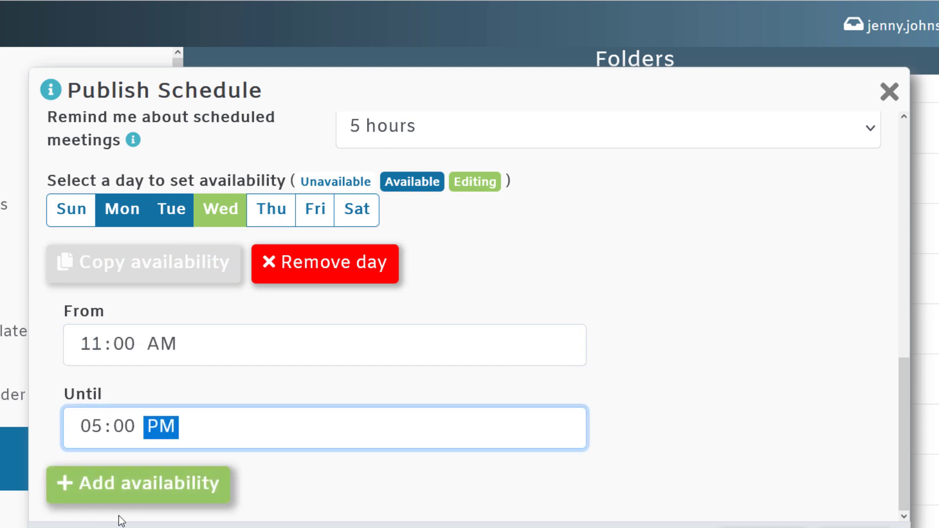
click(139, 497)
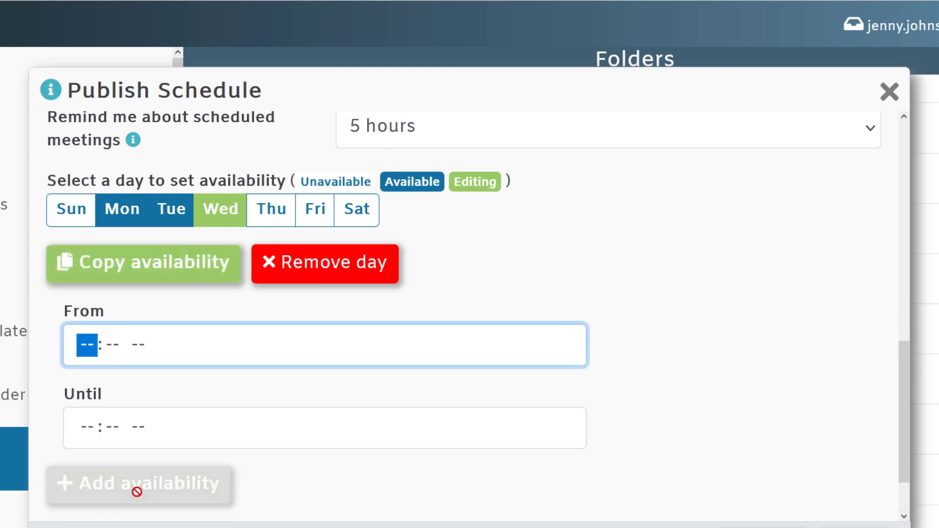
click(282, 215)
text(0900a)
key(Tab)
text(0430p)
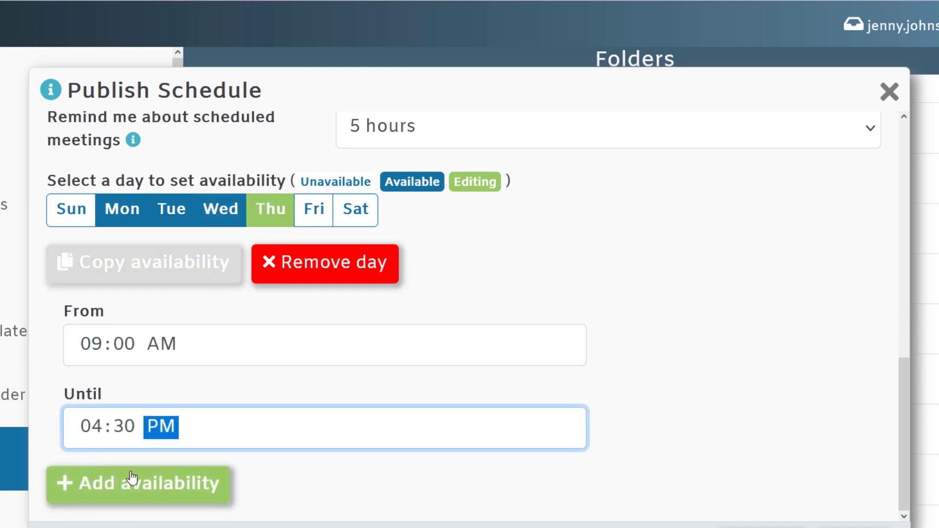
click(131, 477)
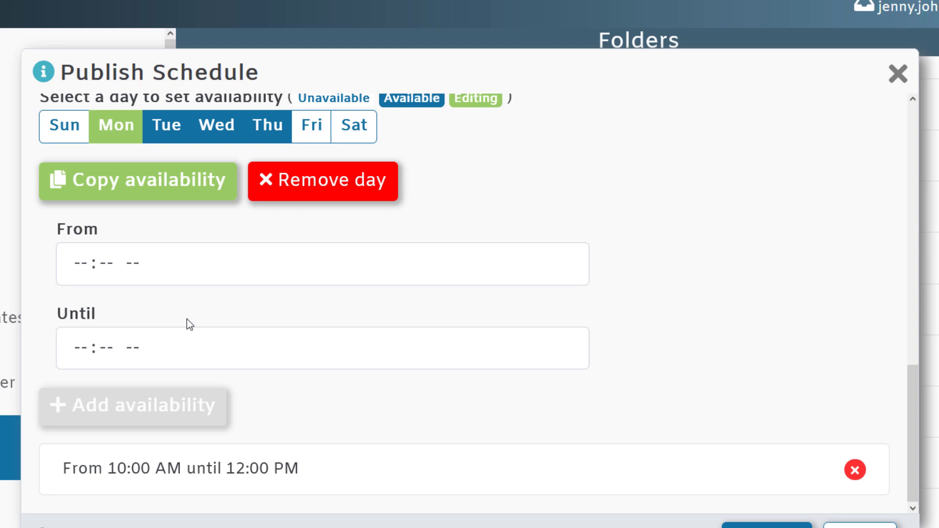
Copy Monday's availability to Tuesday, Thursday and Friday, then review Wednesday and Thursday
click(142, 195)
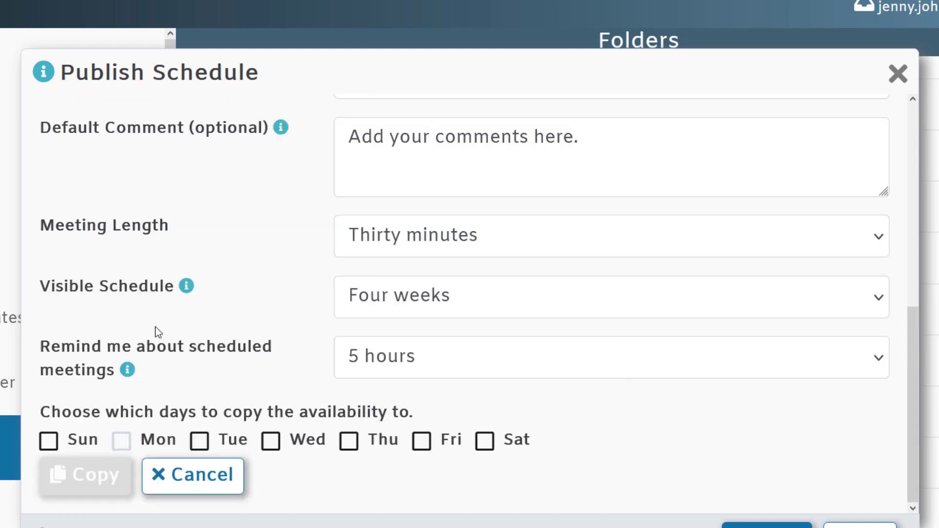
click(204, 450)
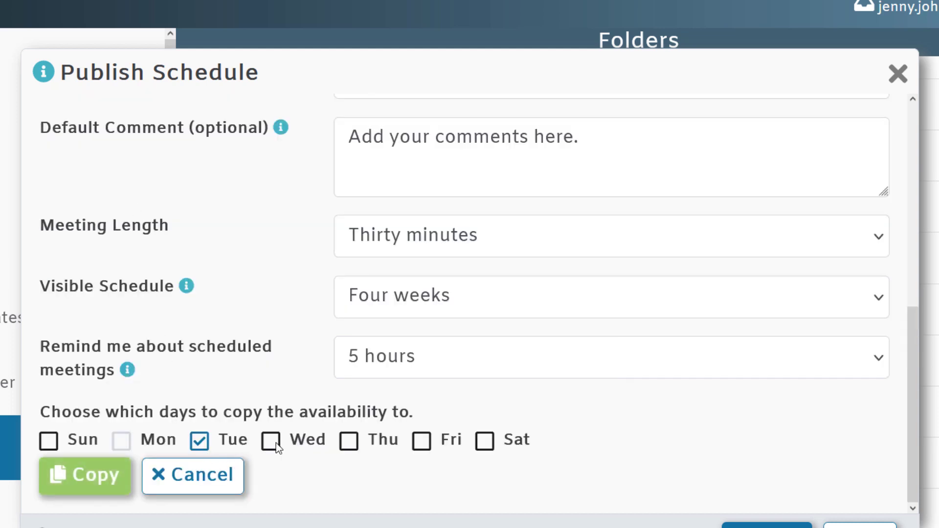
click(349, 448)
click(421, 442)
click(78, 492)
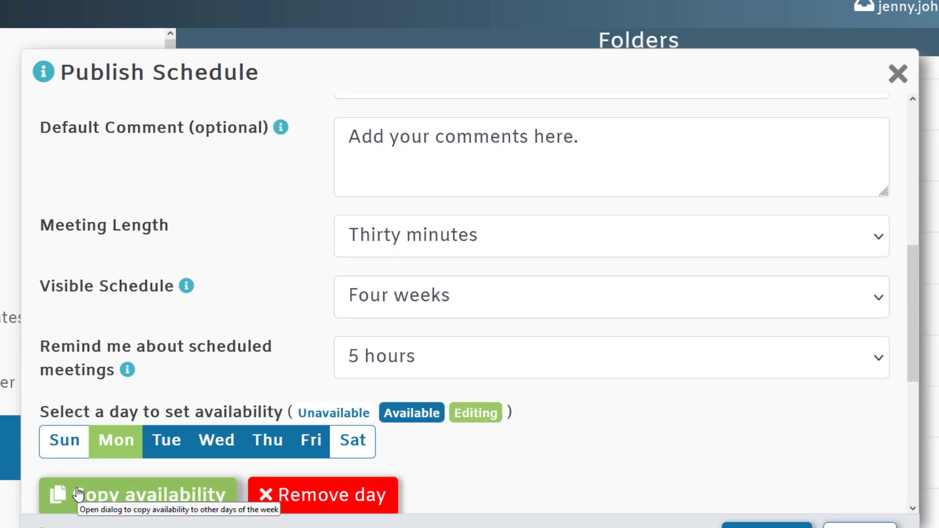
scroll(78, 493, down, 4)
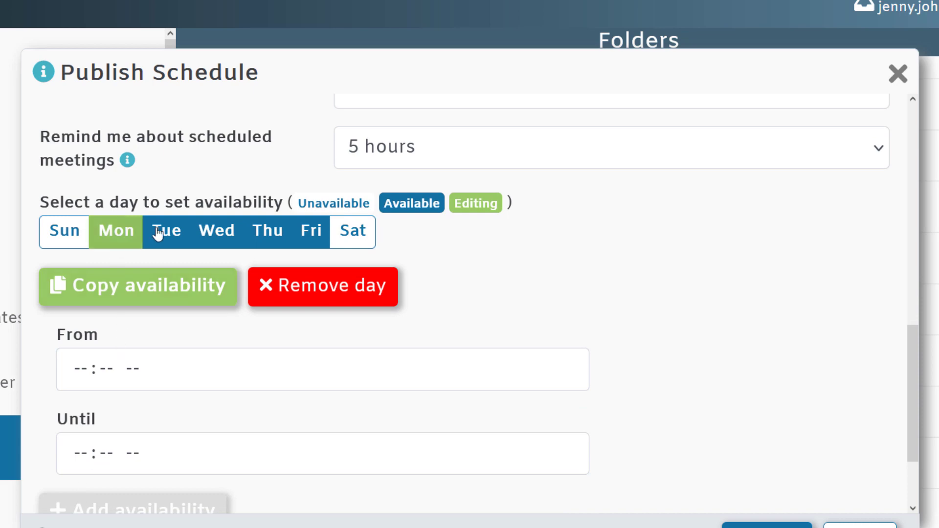
click(215, 233)
click(263, 135)
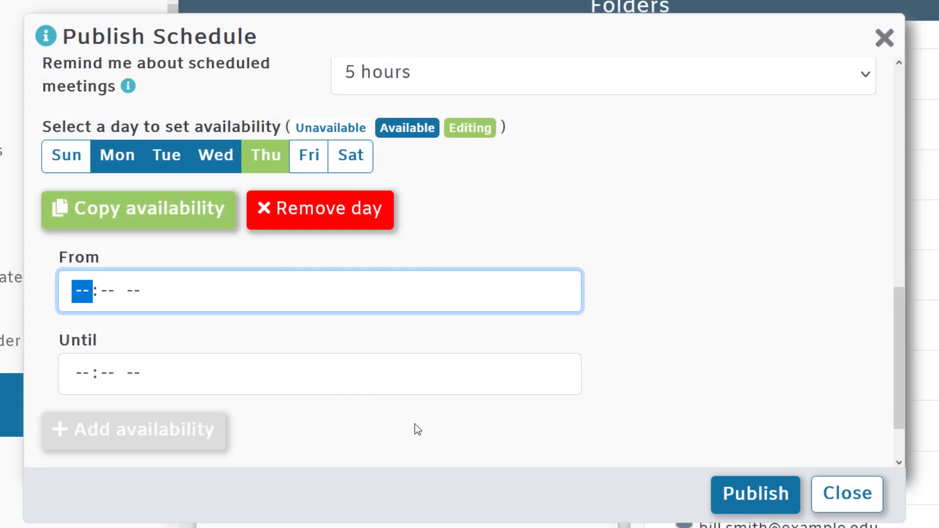
From the schedule's general settings, select and copy the published booking URL
click(746, 505)
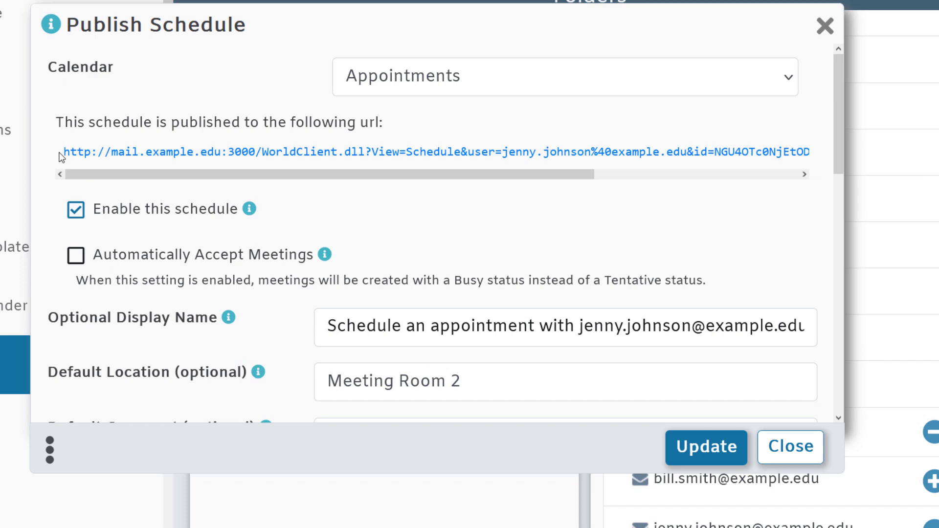
drag(58, 176, 803, 156)
right_click(802, 156)
click(839, 320)
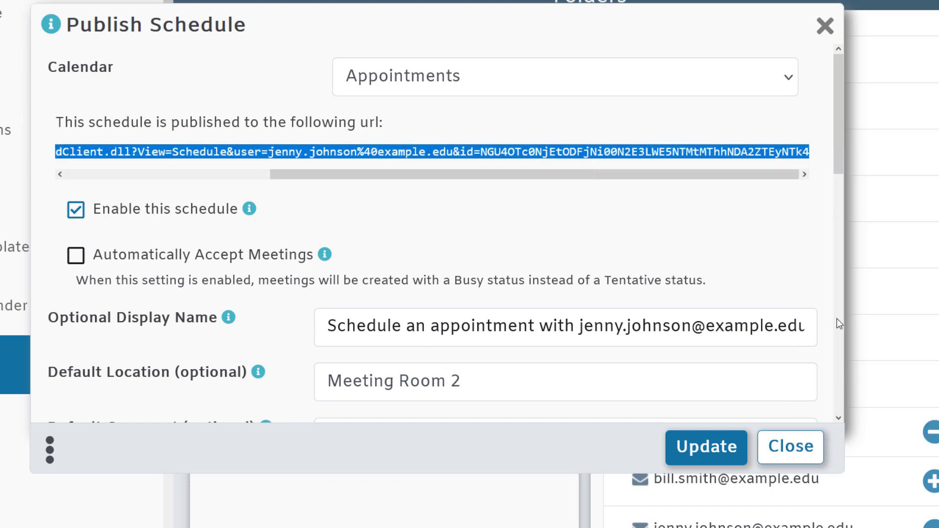
click(634, 200)
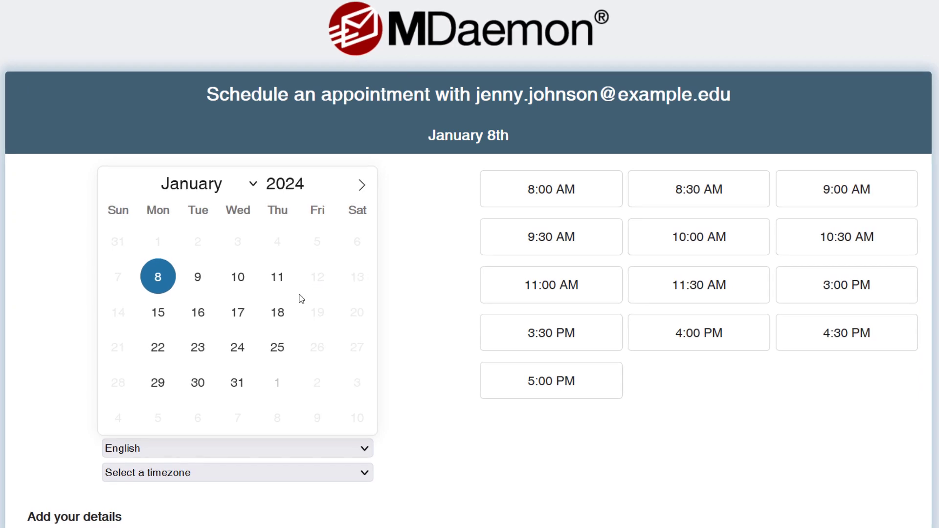
Book January 11 at 2:00 PM, entering the booker's name and e-mail, and submit the request
click(276, 291)
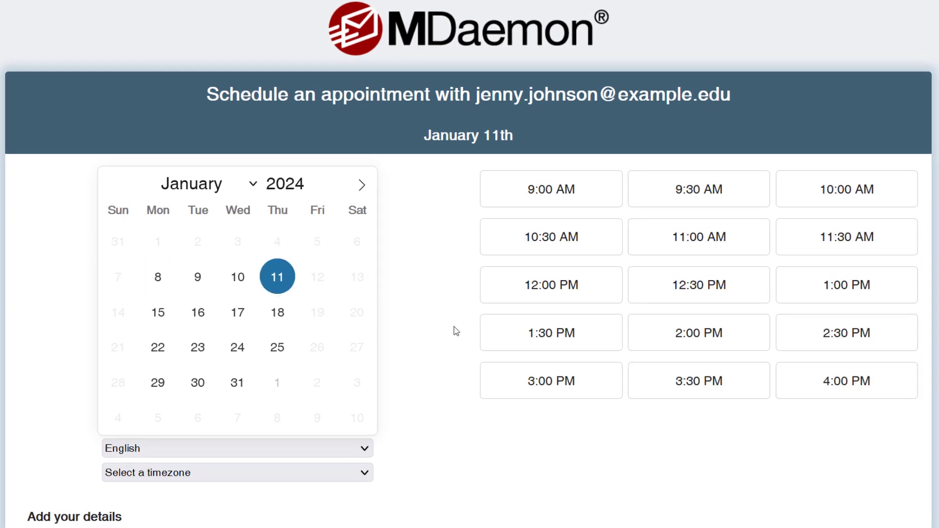
click(701, 337)
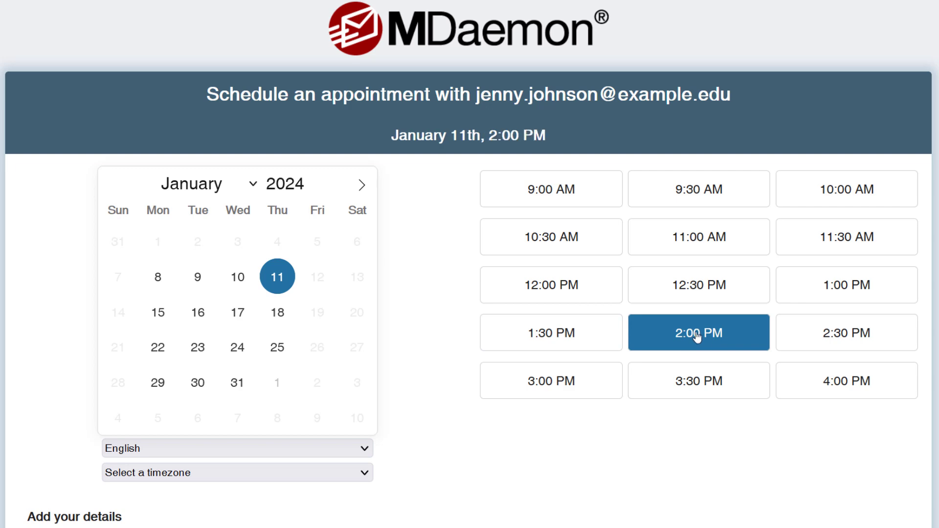
click(158, 278)
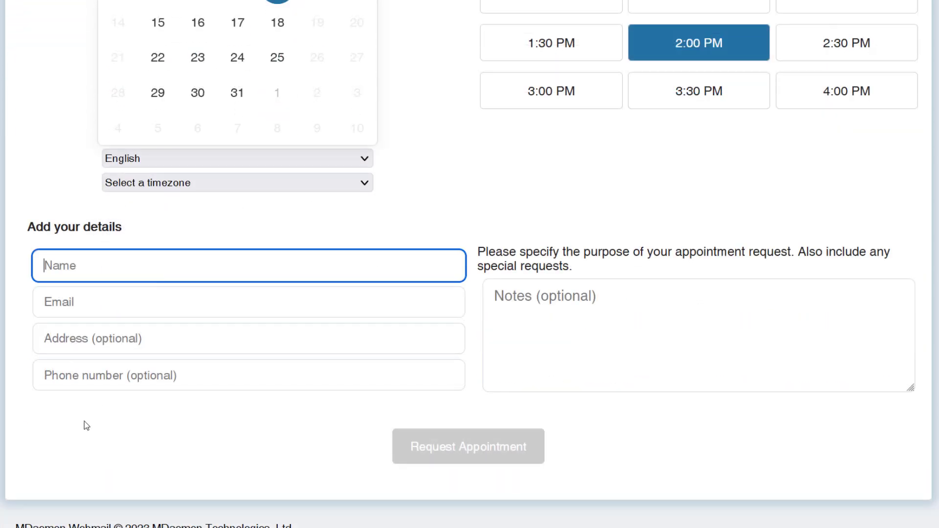
text(John Smith)
key(Tab)
text(john@example.com)
key(Tab)
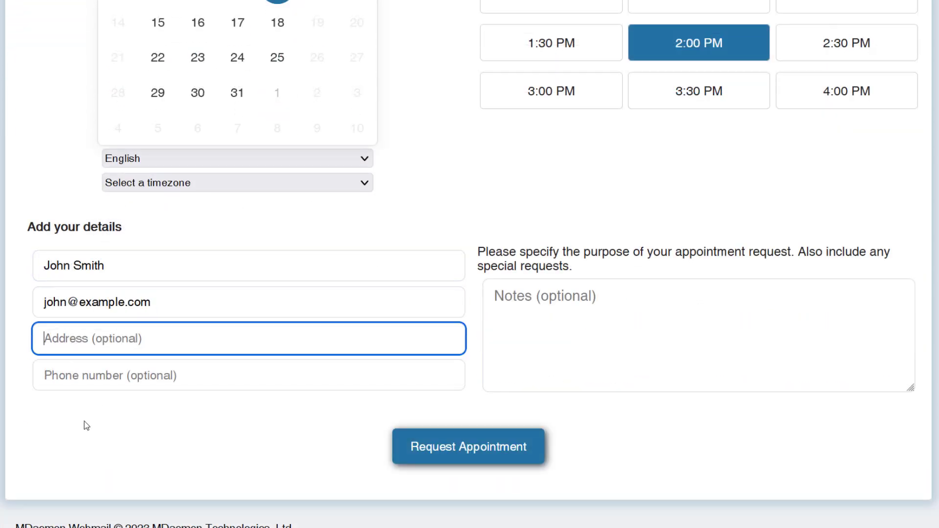
key(Tab)
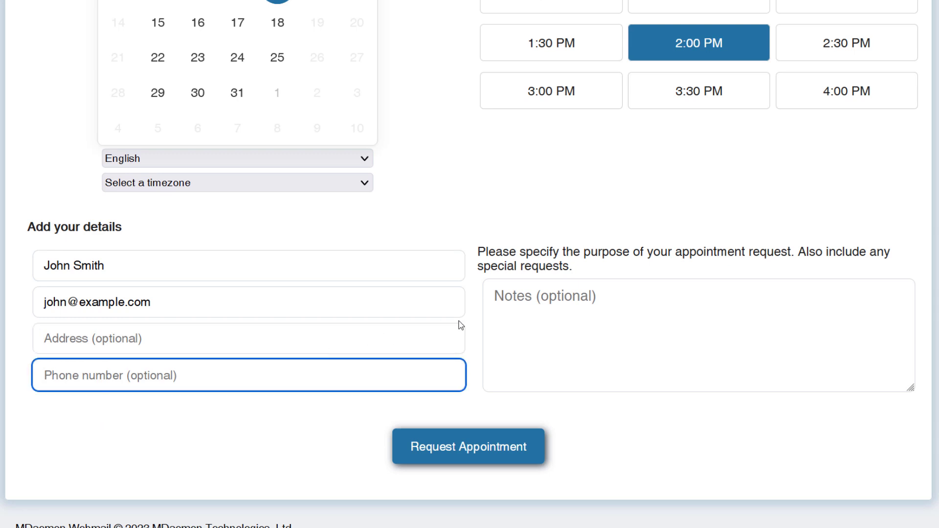
click(499, 321)
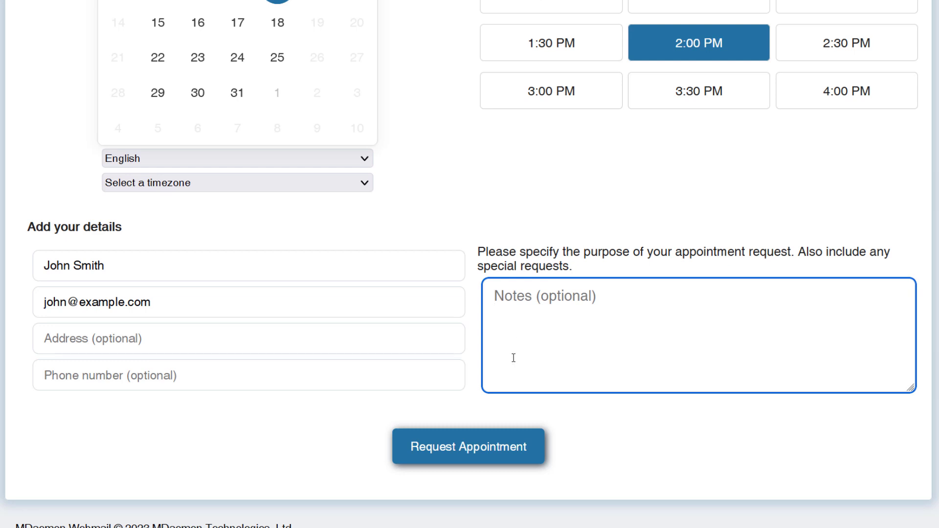
click(458, 464)
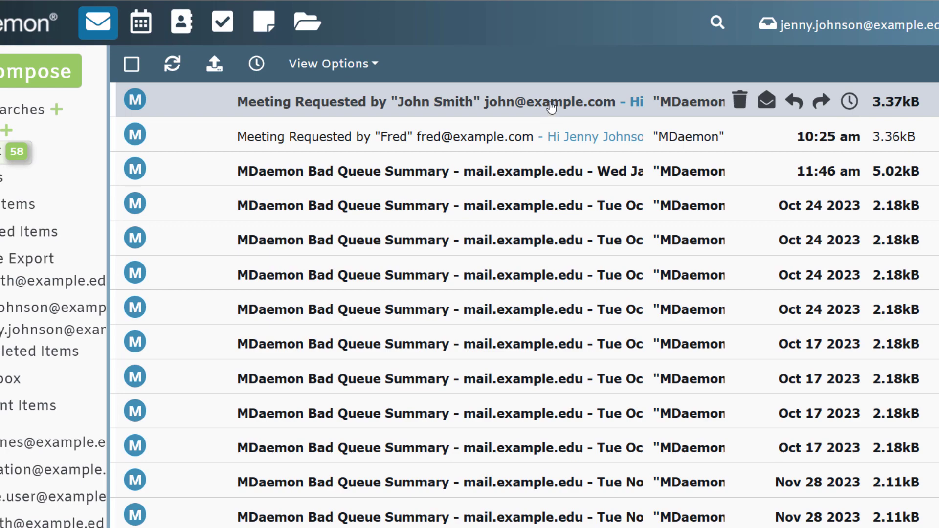
Open the newest meeting request, review its Tentative status, and close the message window
double_click(552, 104)
drag(412, 296, 429, 300)
click(422, 311)
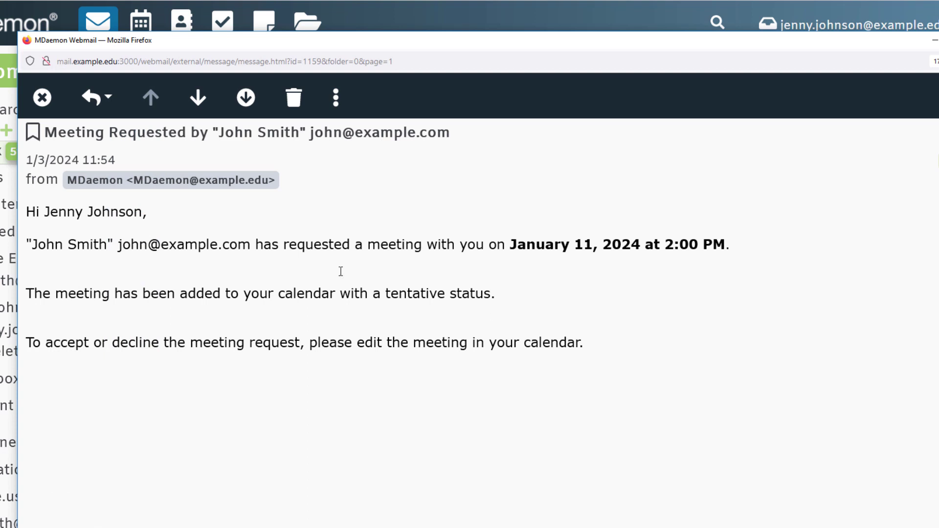
key(ctrl+w)
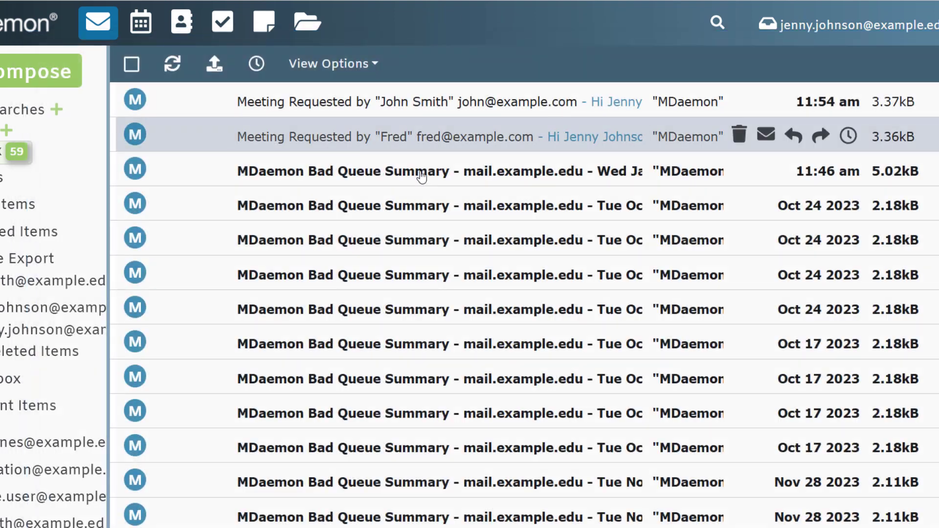
Open the Jan 17 2:00 PM meeting from the calendar for editing and show it as Busy
click(140, 20)
click(464, 330)
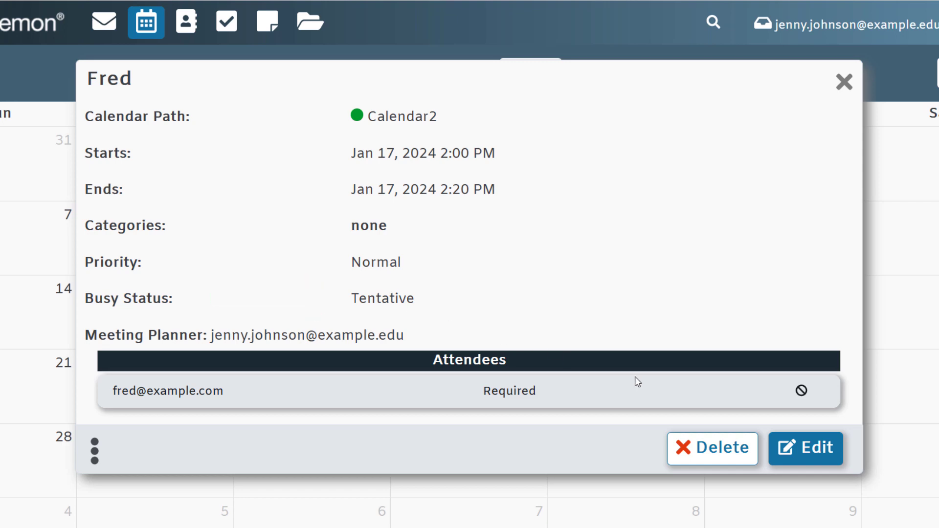
click(812, 449)
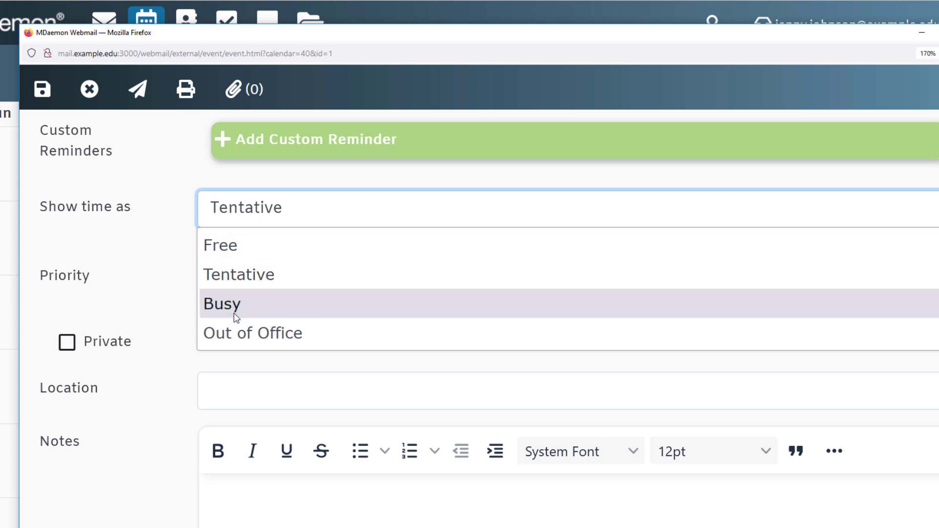
click(237, 308)
Set the location to 'Meeting Room B' and add the note 'Notes or comments go here'
scroll(238, 317, down, 1)
scroll(249, 294, down, 2)
click(279, 256)
text(Meeting Room B)
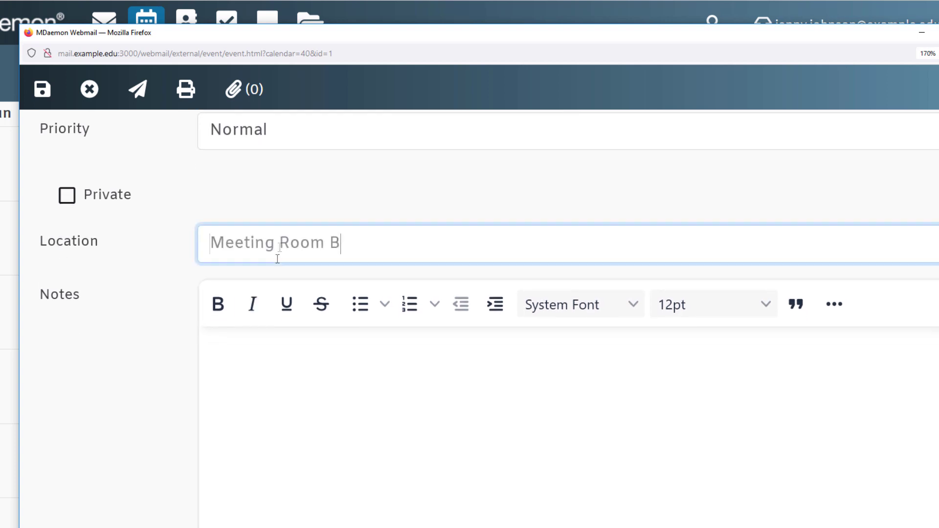
scroll(440, 342, down, 2)
click(637, 407)
text(Notes or comments go here)
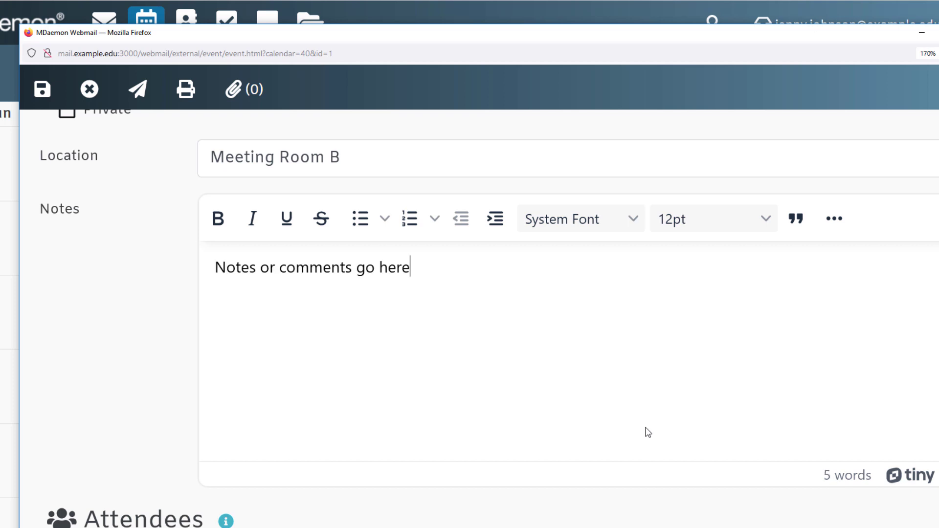
scroll(647, 433, down, 6)
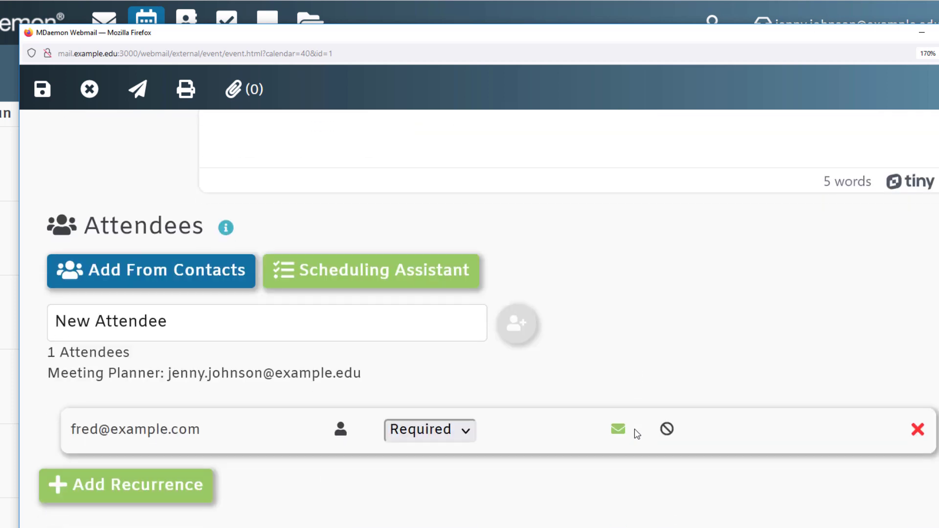